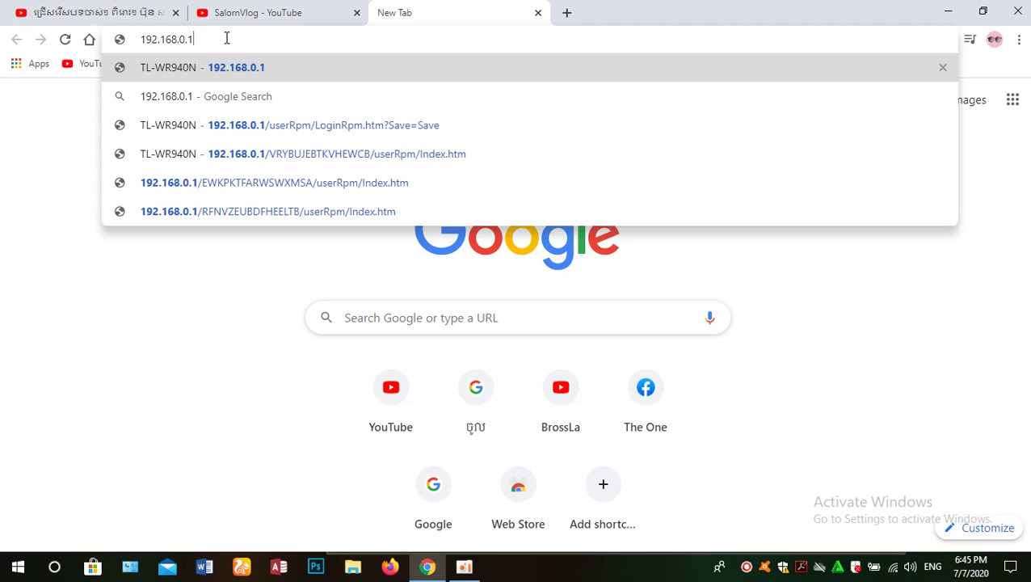
Load the router's login page at 192.168.0.1 from Chrome's address bar
key(Return)
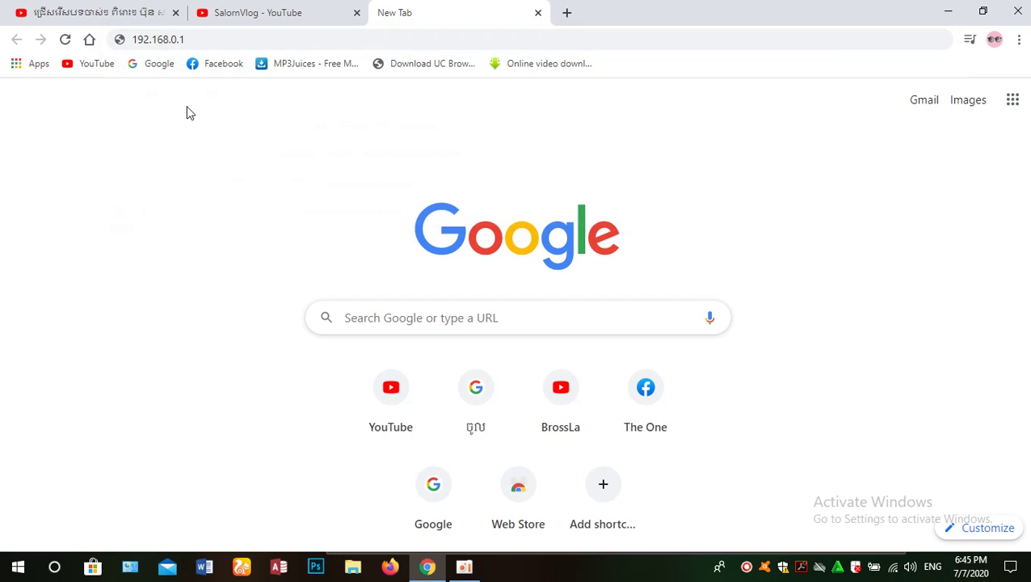
click(223, 41)
click(224, 42)
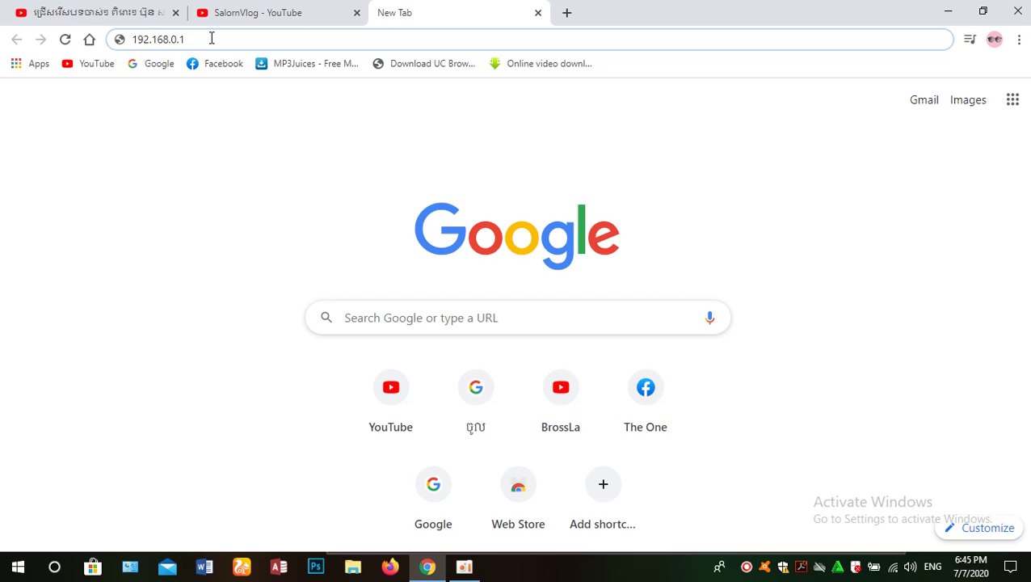
key(Return)
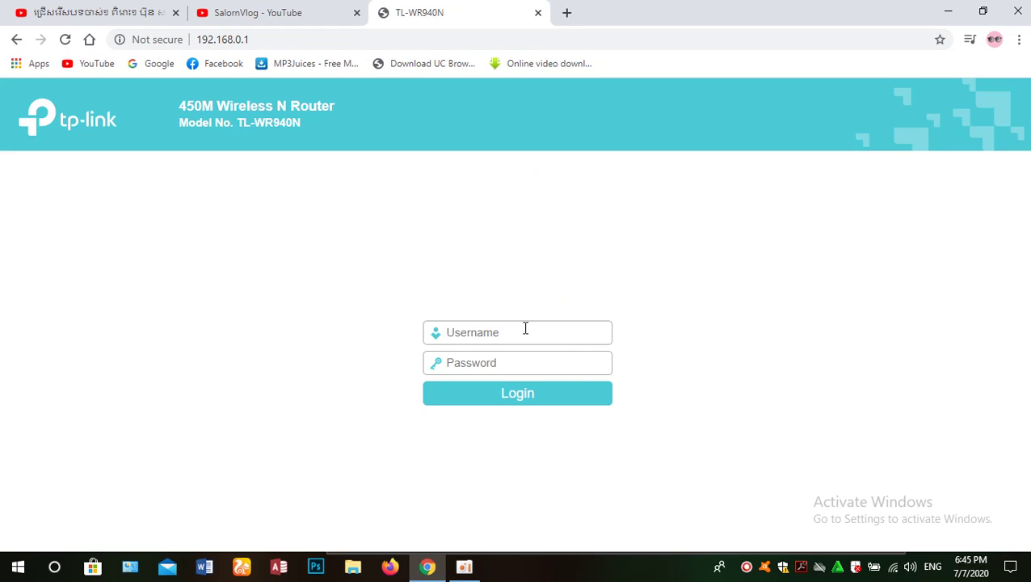
Log in to the router with username admin and the router password
text(adad)
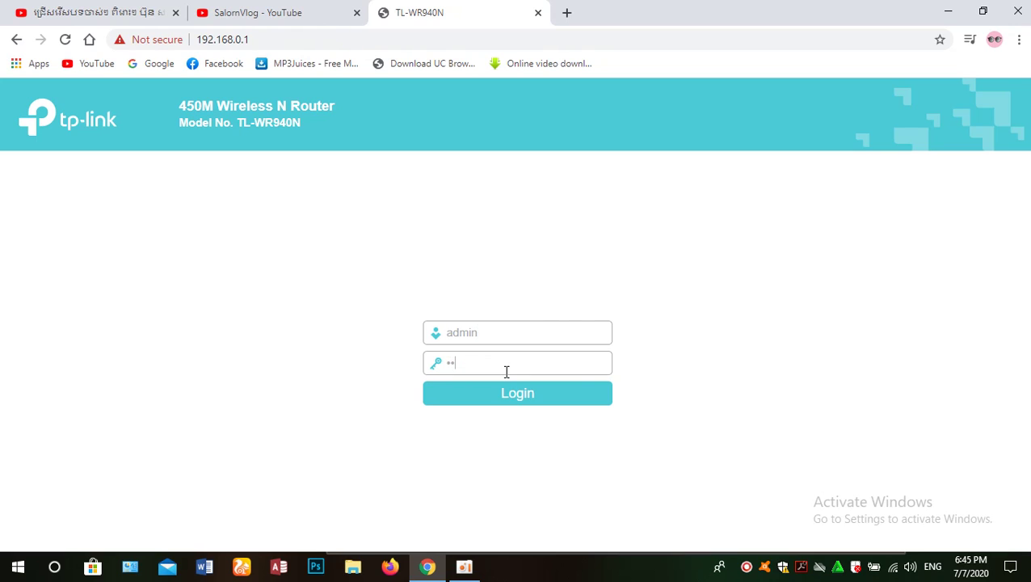
text(min)
key(Return)
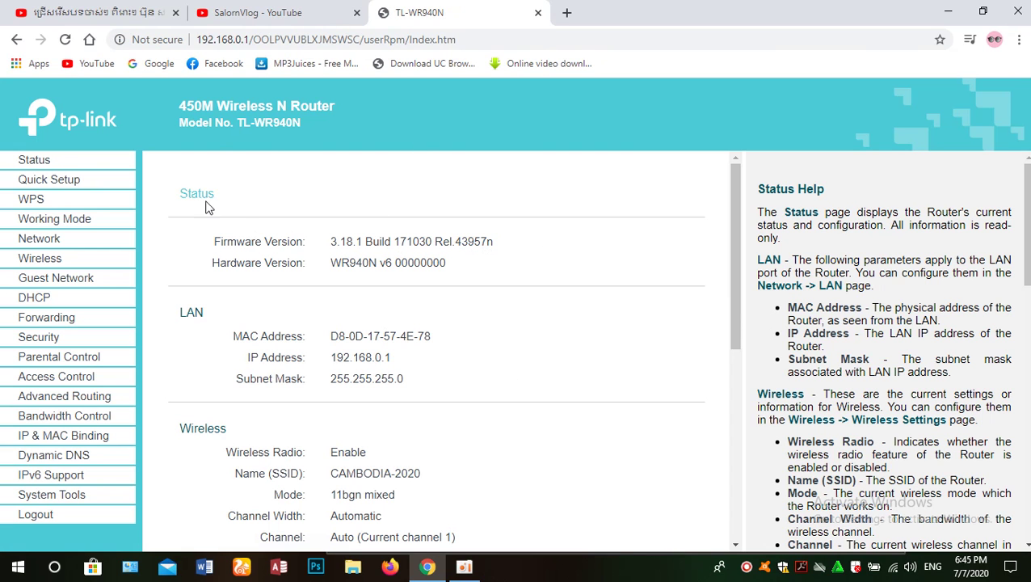
Review the Status page details, then go to Wireless Settings showing network CAMBODIA-2020
scroll(509, 240, down, 3)
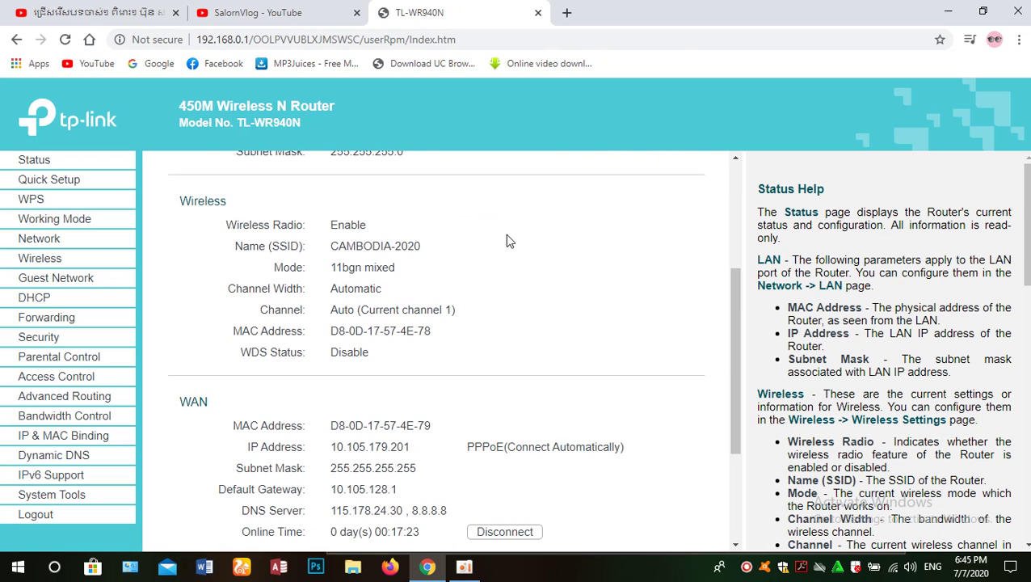
scroll(221, 298, up, 3)
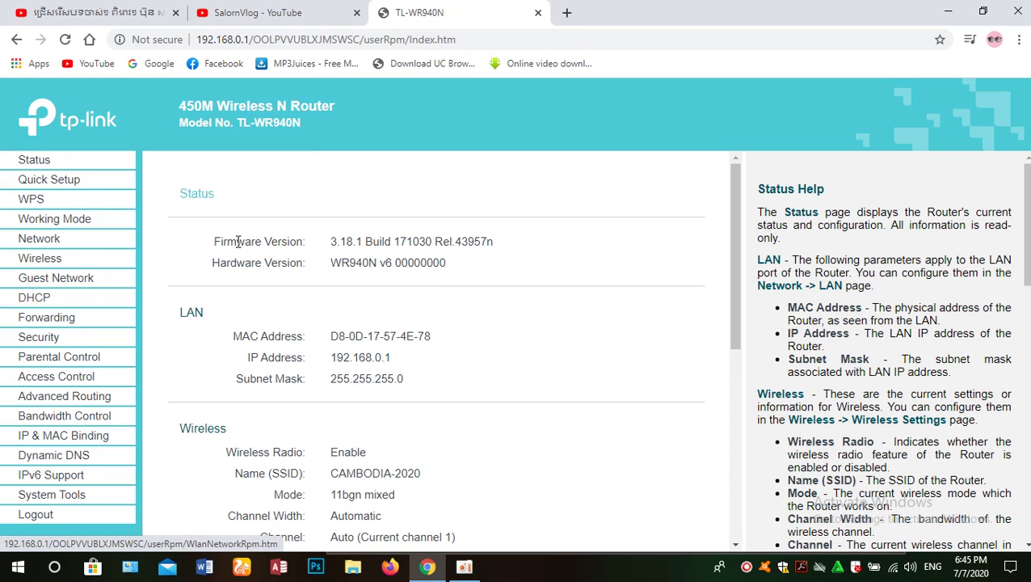
scroll(326, 308, down, 3)
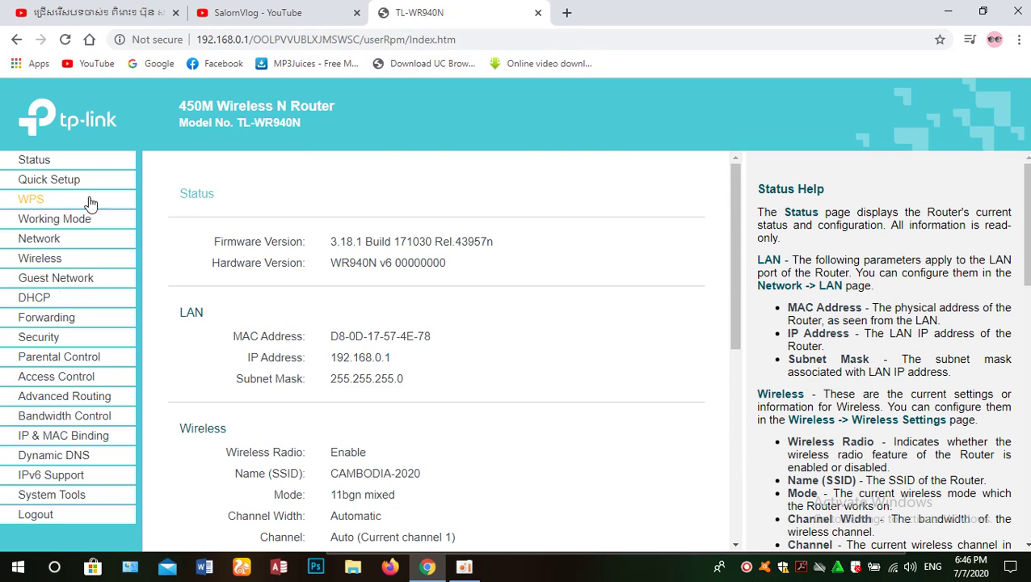
scroll(401, 277, down, 1)
scroll(401, 276, down, 2)
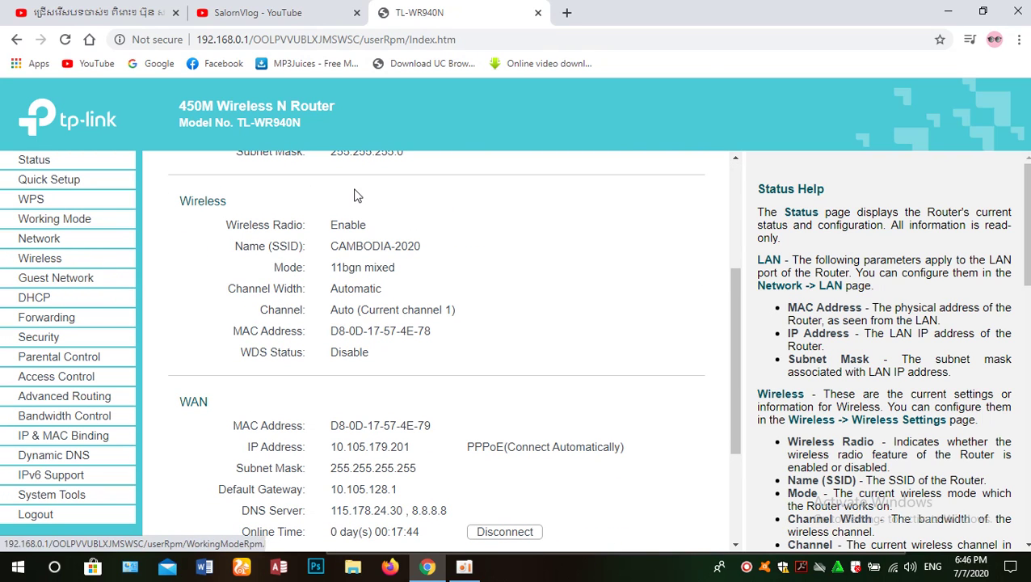
click(55, 264)
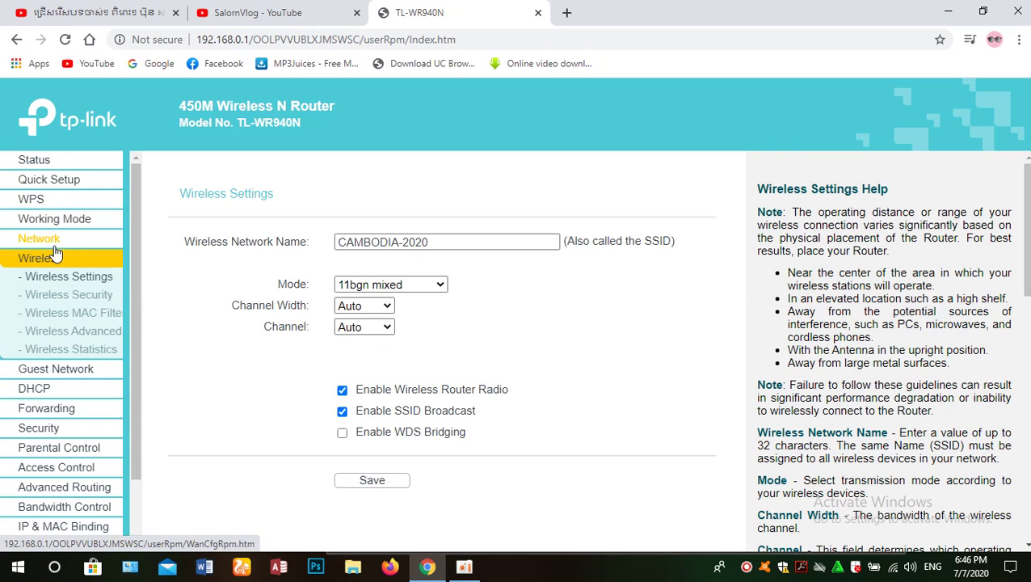
click(51, 257)
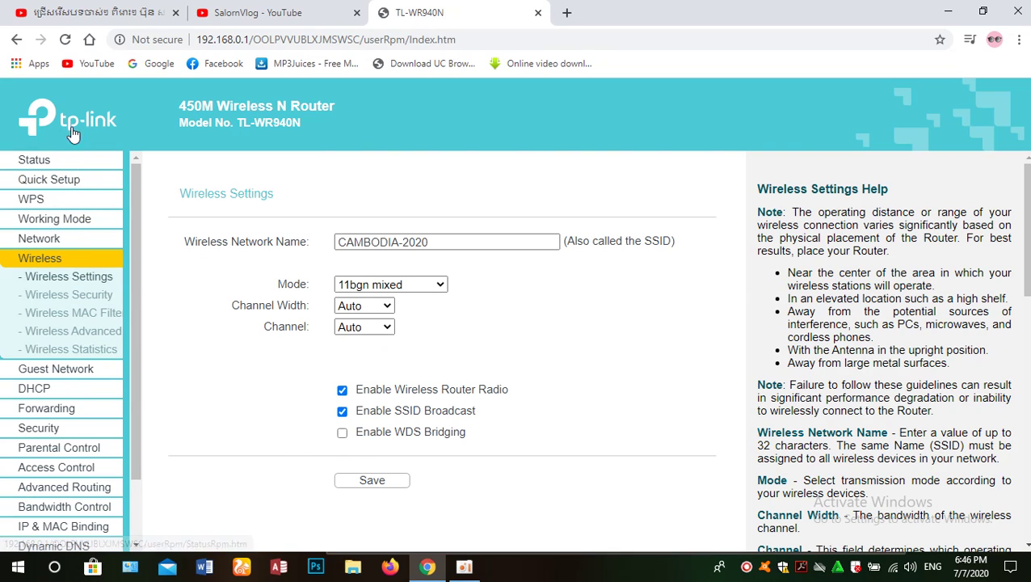
click(65, 159)
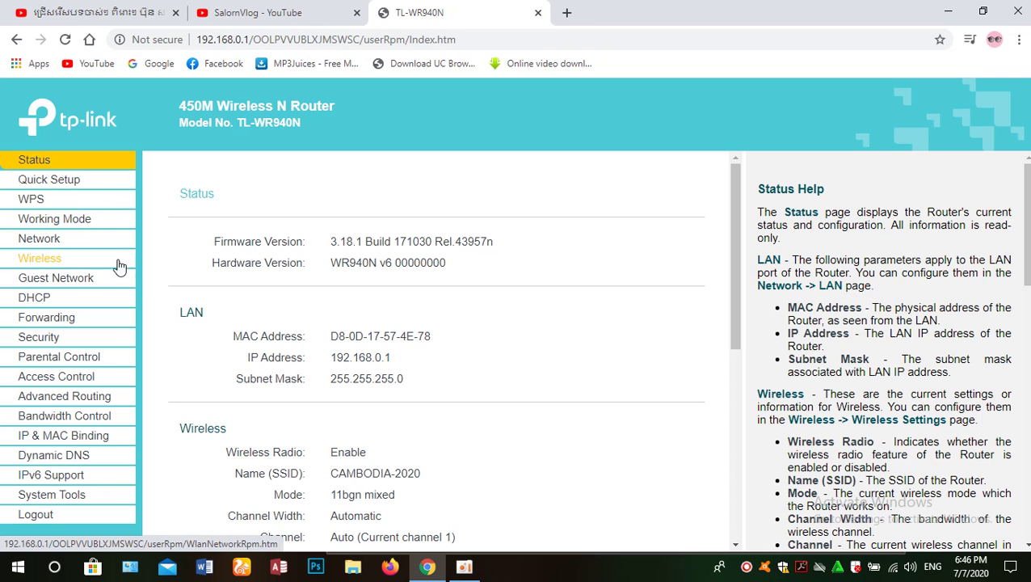
click(40, 257)
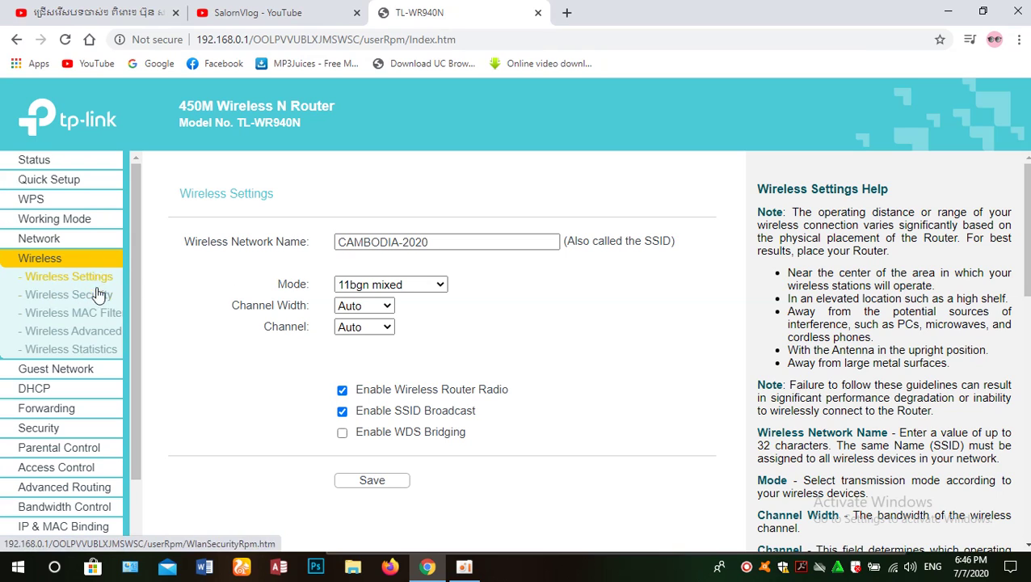
Compare the SSID field with the Windows Wi-Fi list and save the wireless settings
click(446, 240)
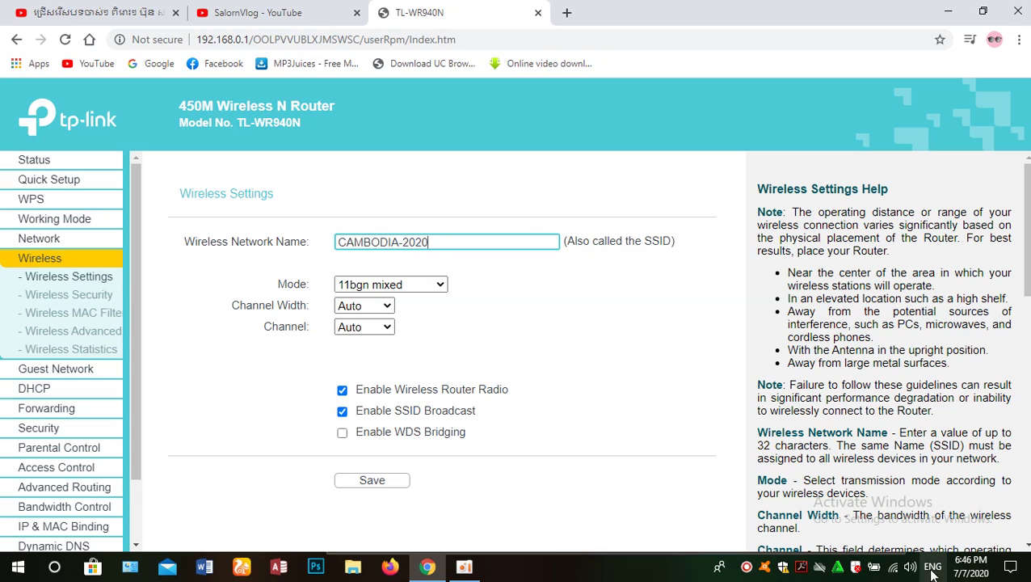
click(893, 567)
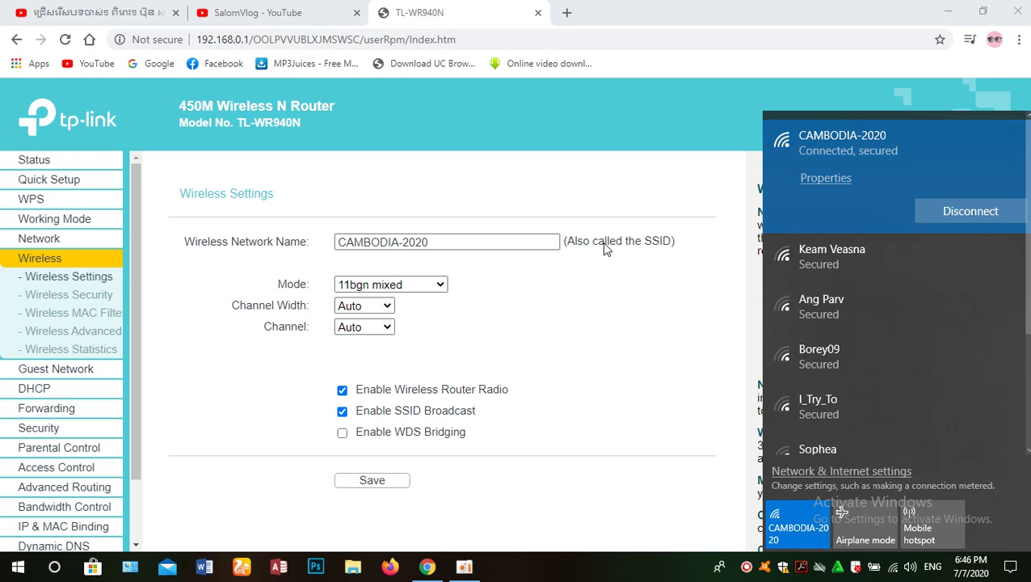
click(467, 246)
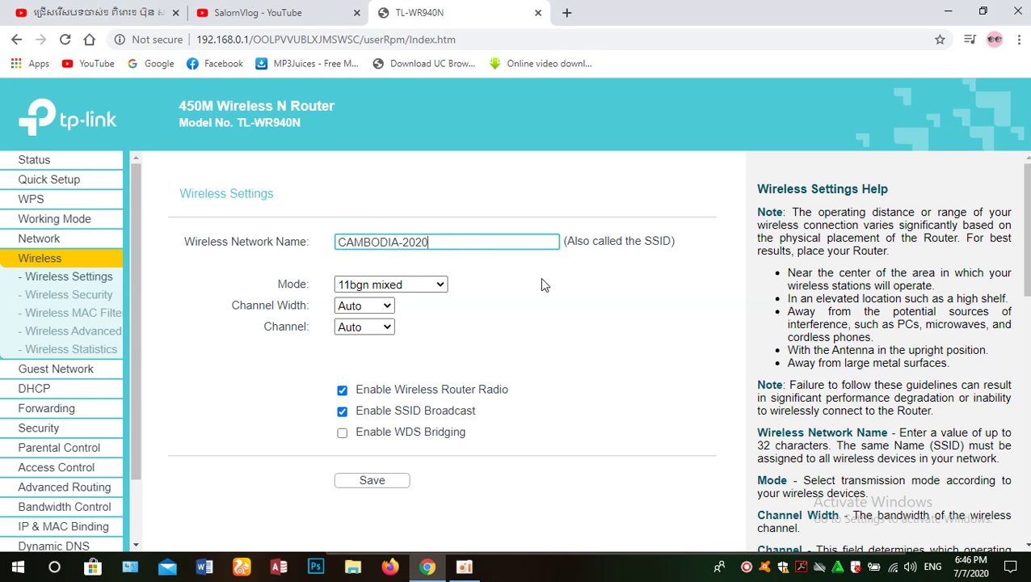
click(376, 479)
Confirm in the Windows network list that the laptop is connected to CAMBODIA-2020
click(894, 570)
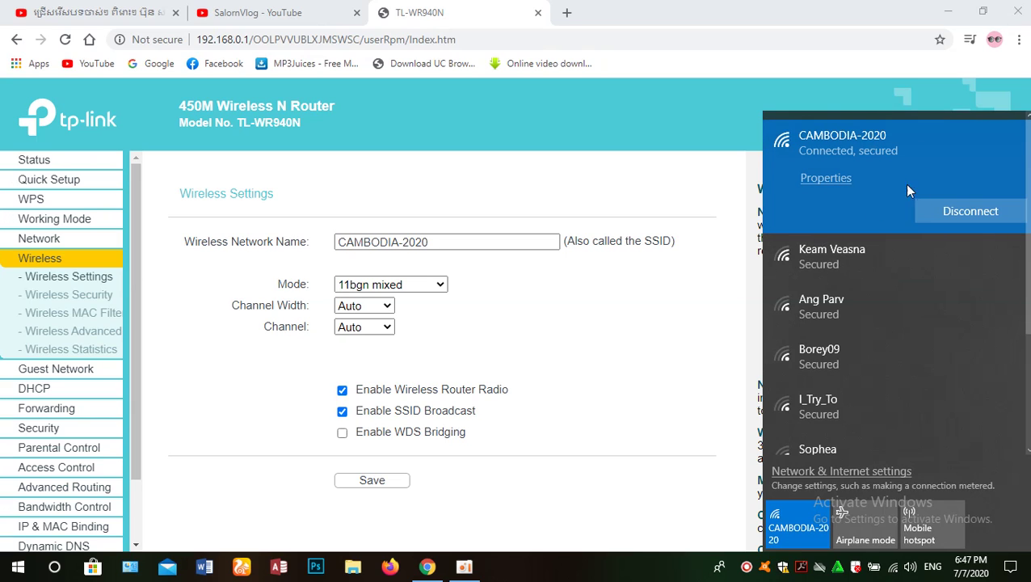
click(596, 357)
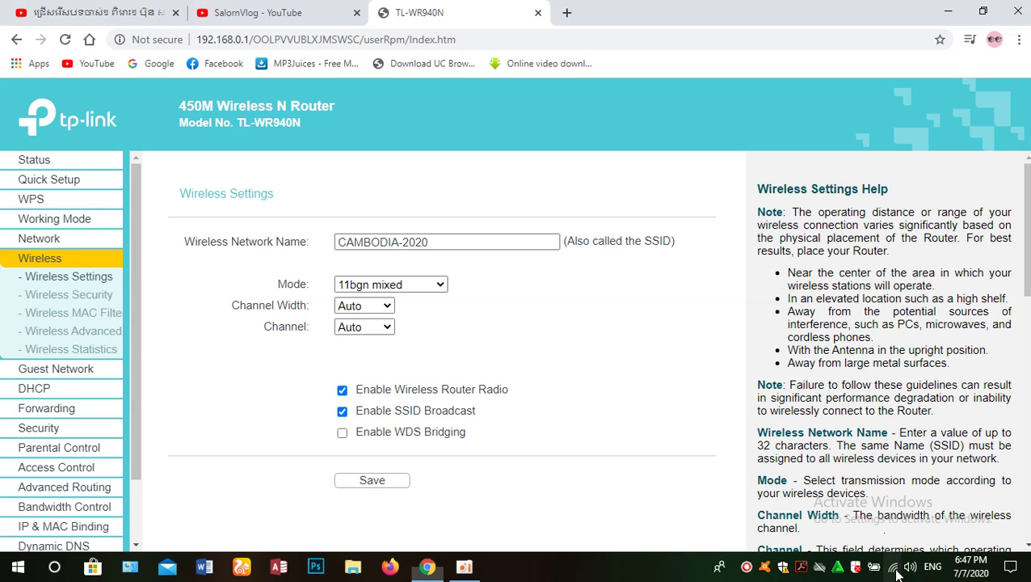
double_click(465, 245)
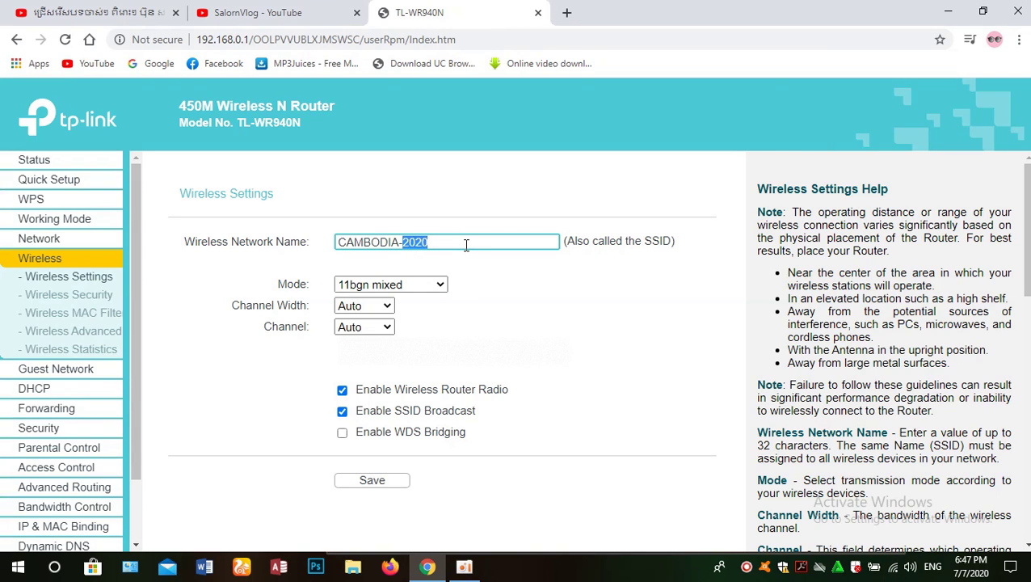
click(466, 245)
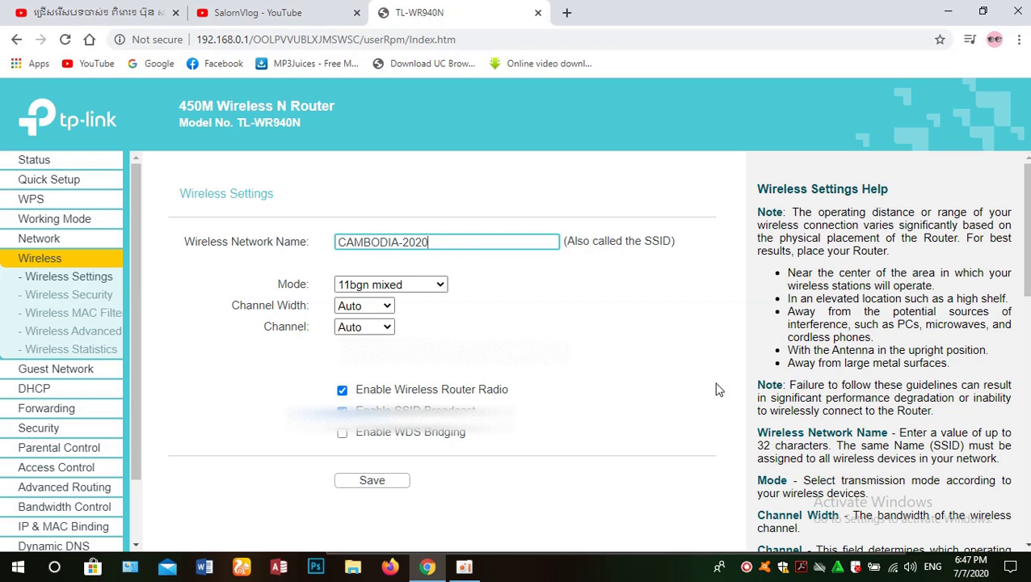
click(892, 569)
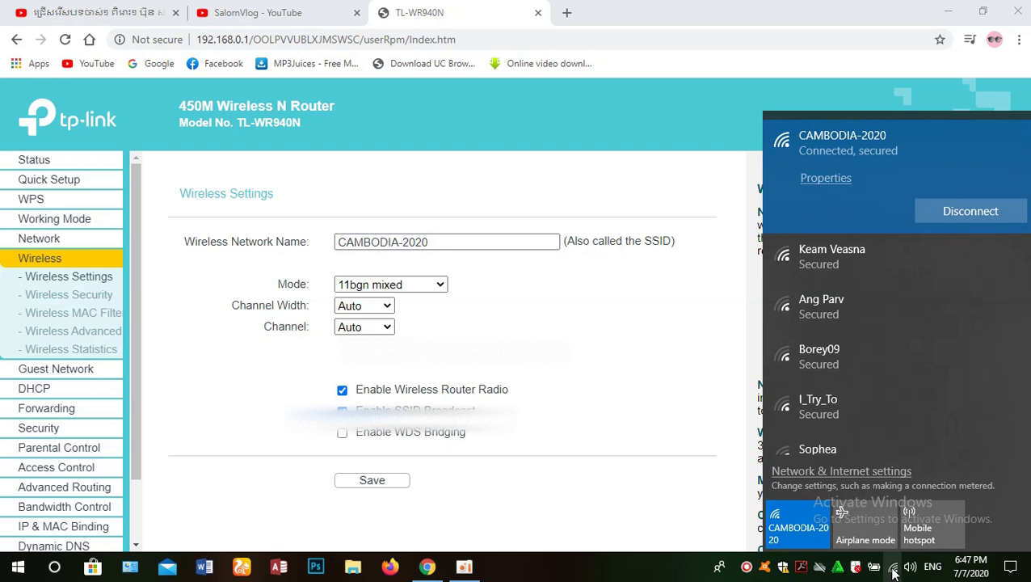
click(579, 340)
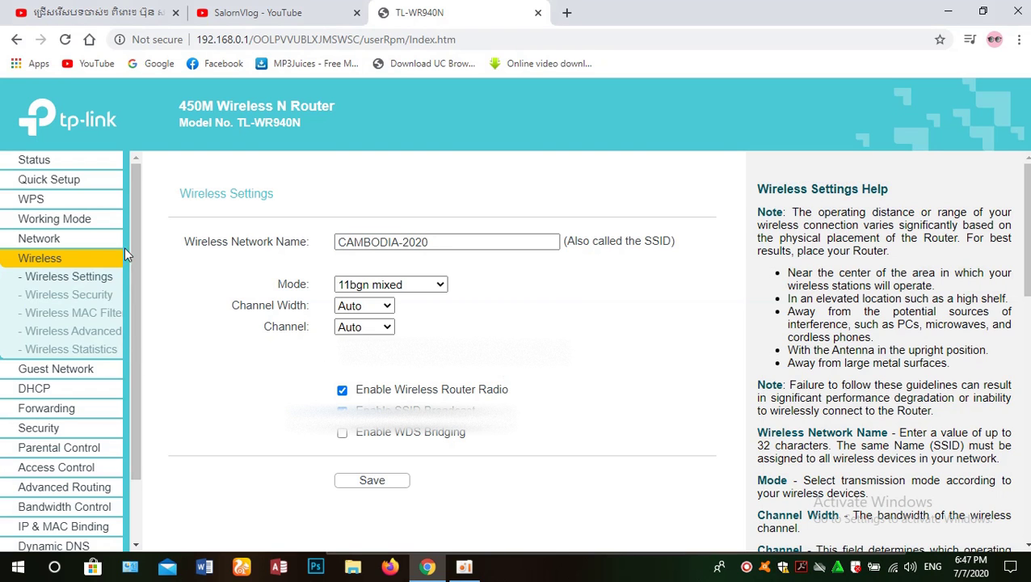
Open Wireless Security and review its WPA/WPA2-Personal and AES options
click(90, 302)
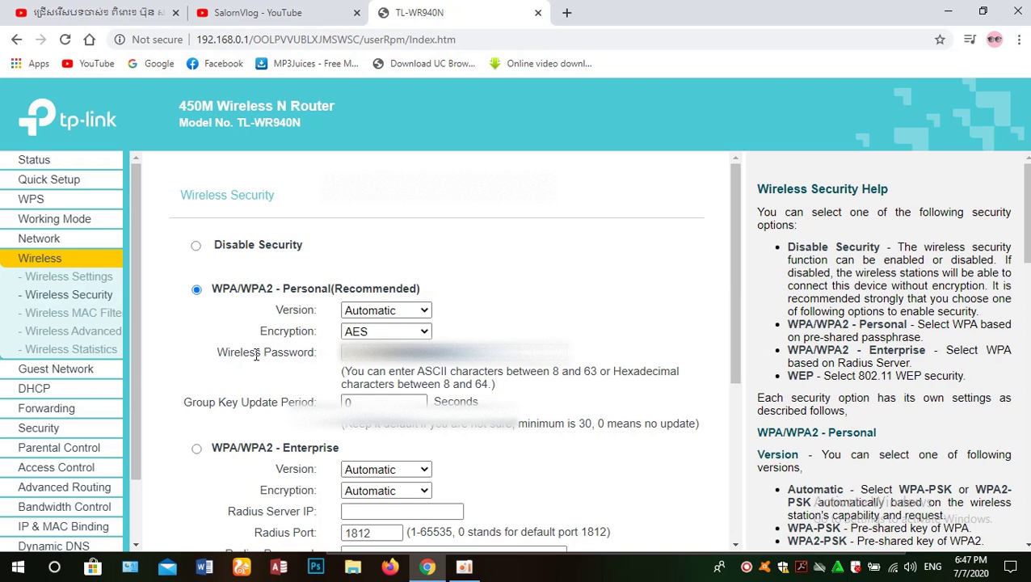
scroll(484, 380, down, 4)
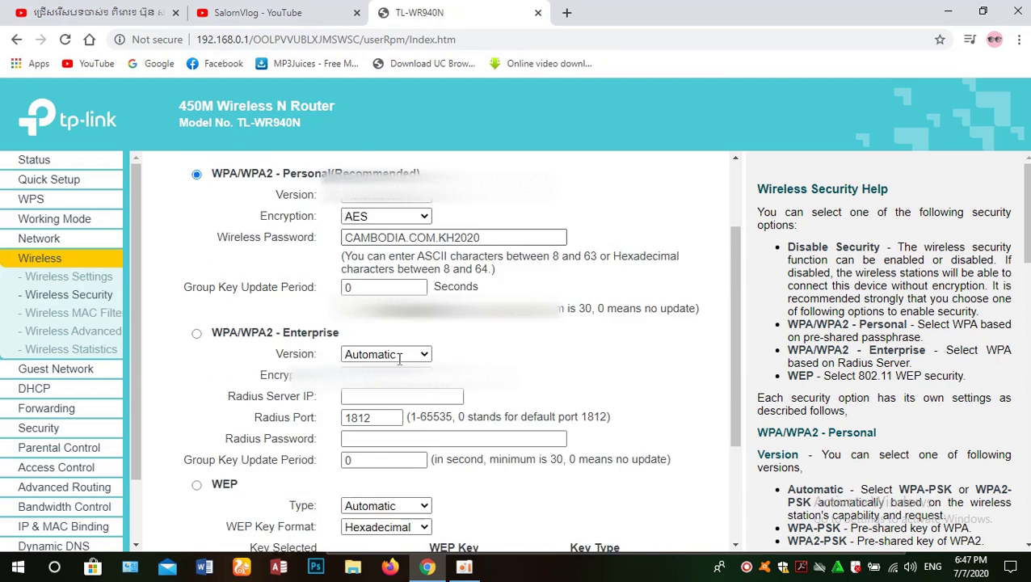
scroll(490, 388, up, 2)
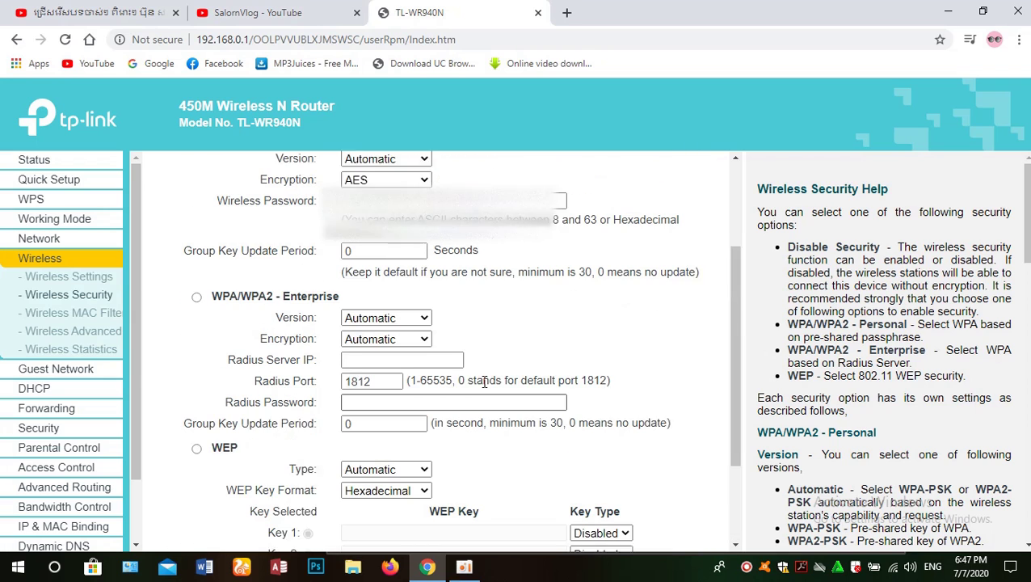
scroll(485, 380, up, 1)
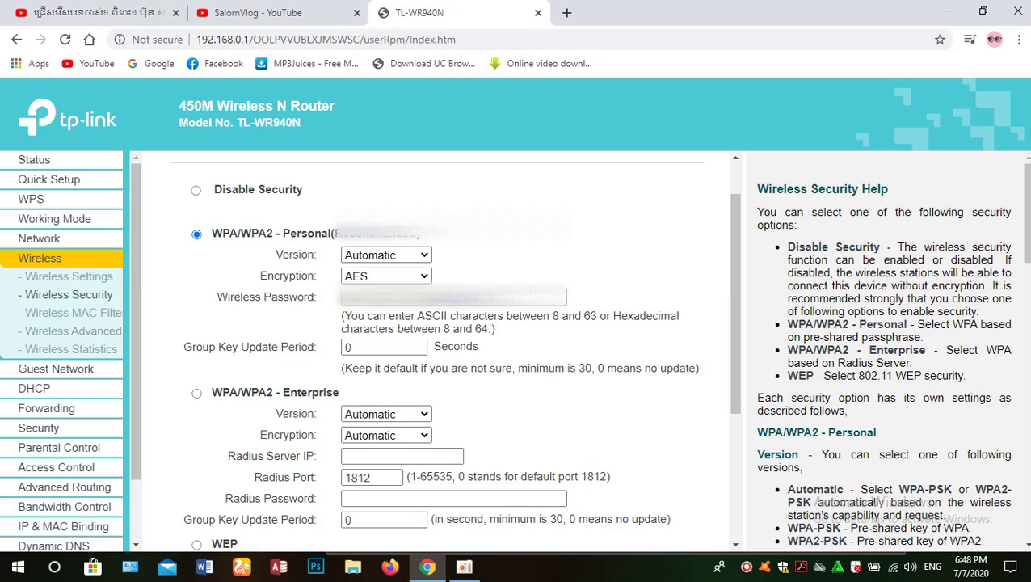
Select the full Wi-Fi password text in the Wireless Password field
click(452, 297)
drag(530, 296, 340, 297)
drag(525, 296, 338, 296)
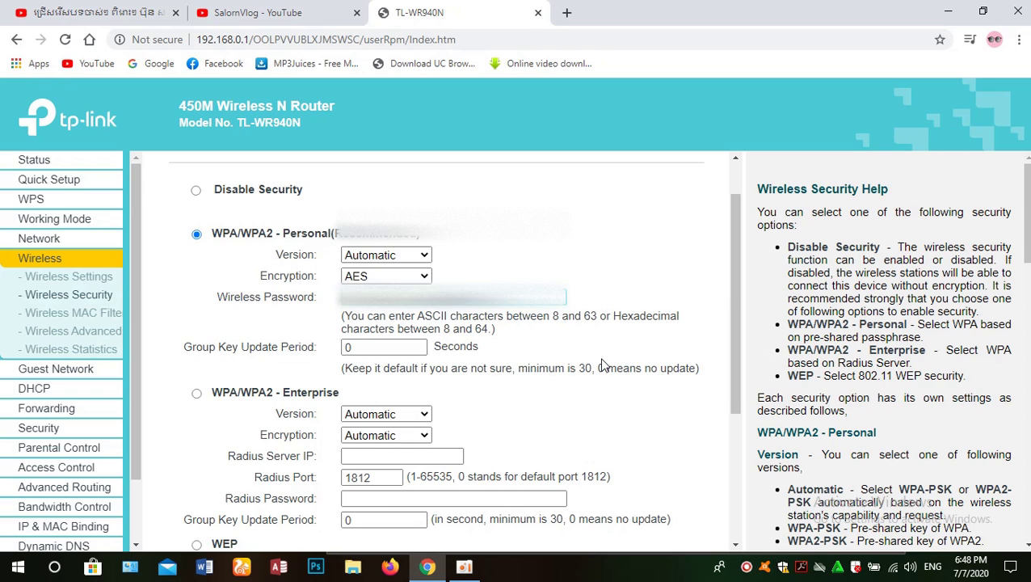
scroll(604, 365, down, 3)
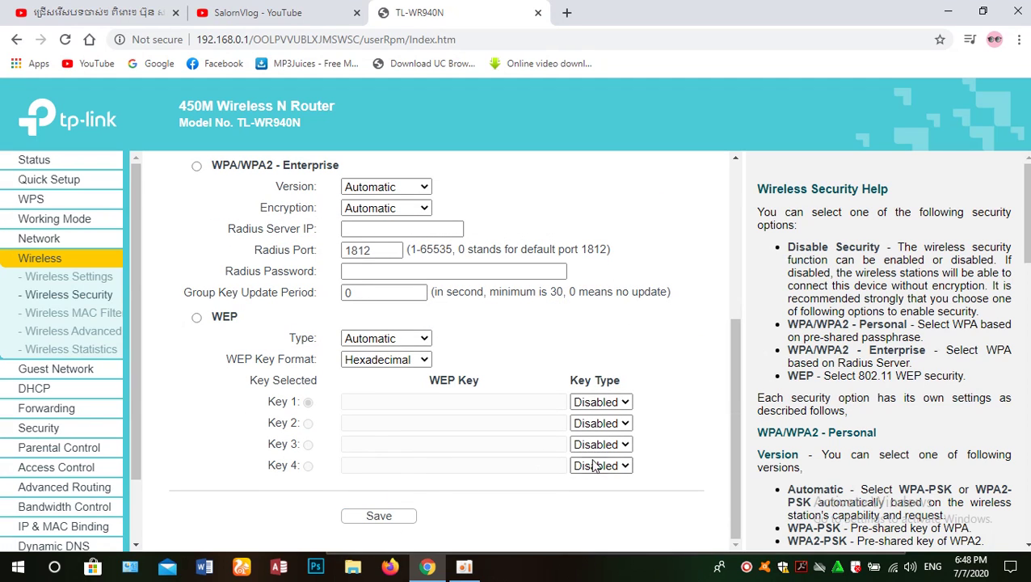
scroll(605, 301, up, 4)
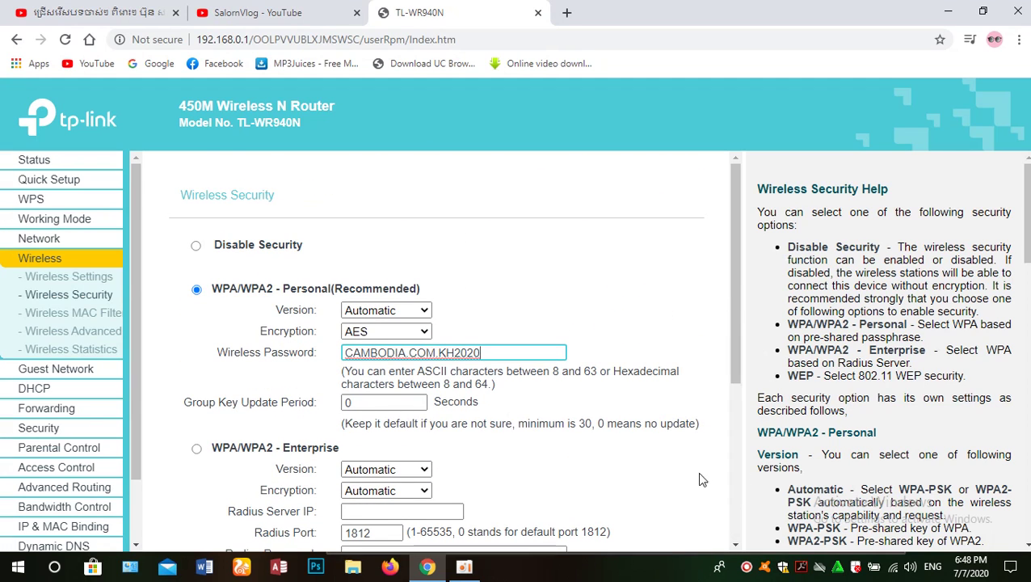
click(895, 569)
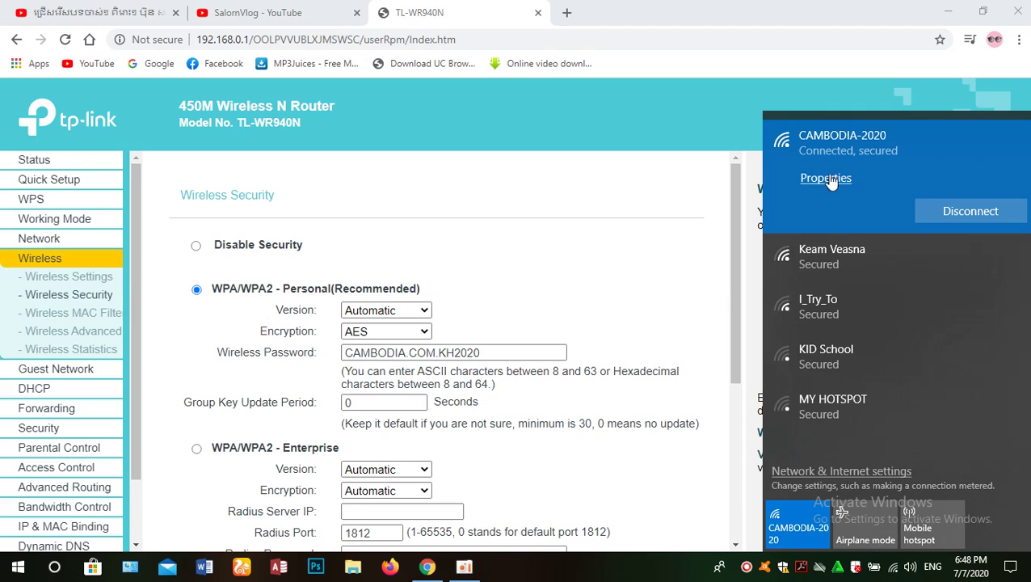
click(667, 307)
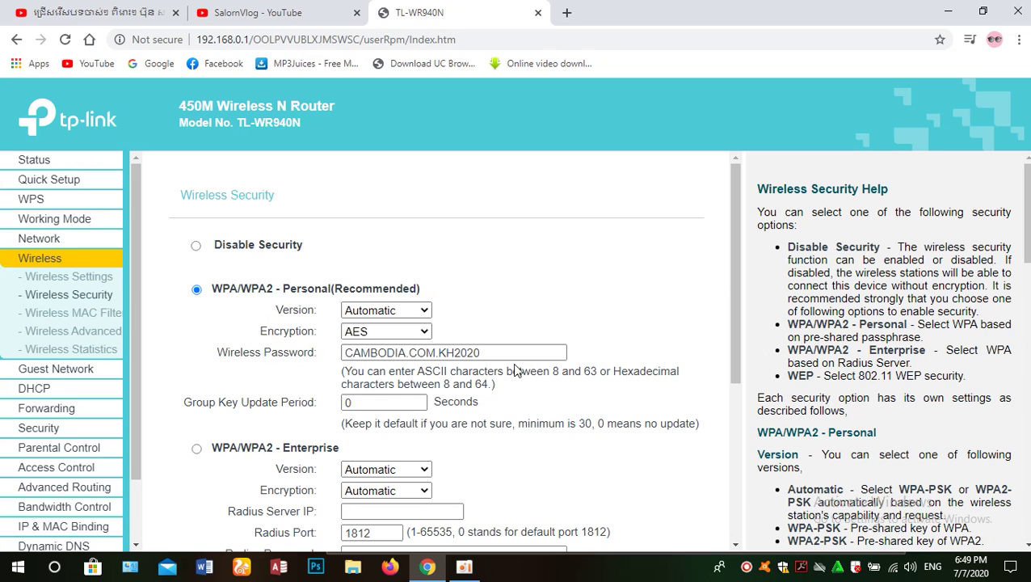
scroll(572, 354, down, 5)
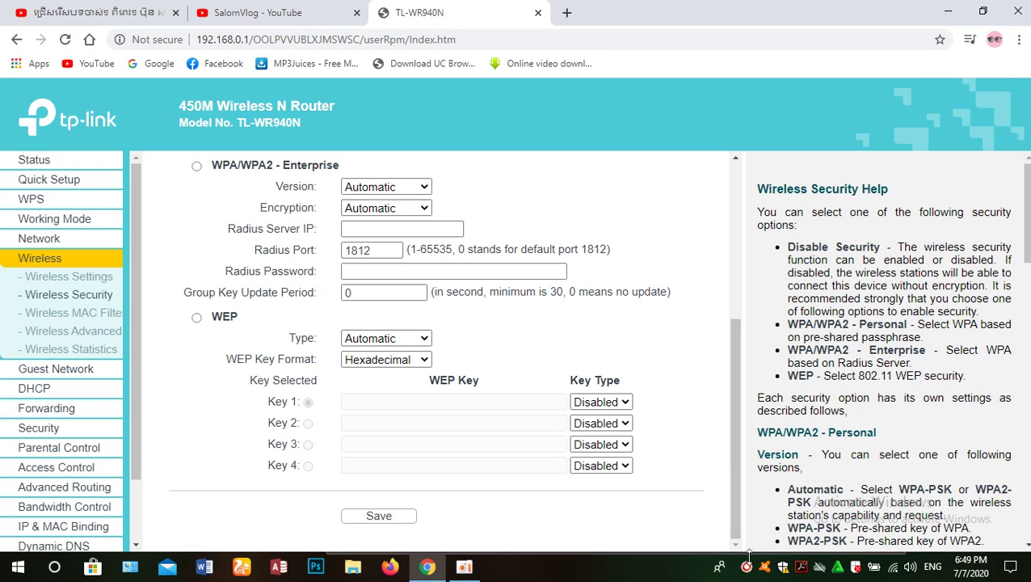
click(888, 566)
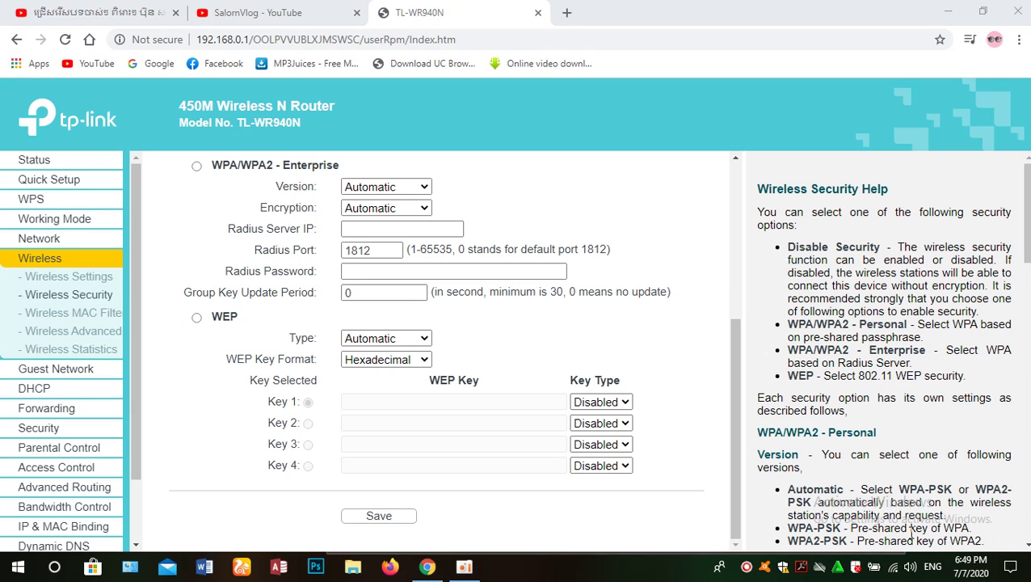
click(661, 204)
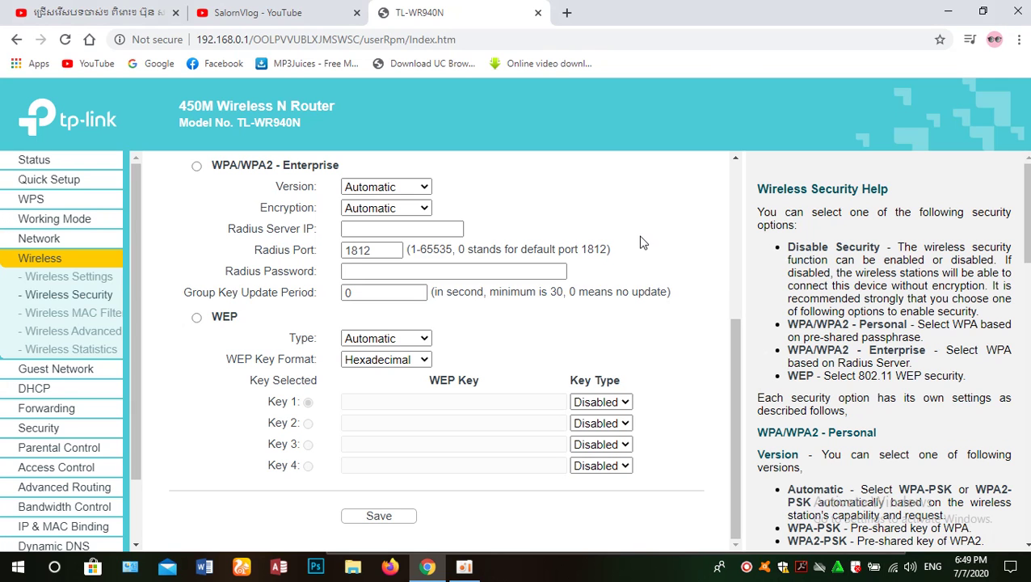
scroll(641, 242, up, 4)
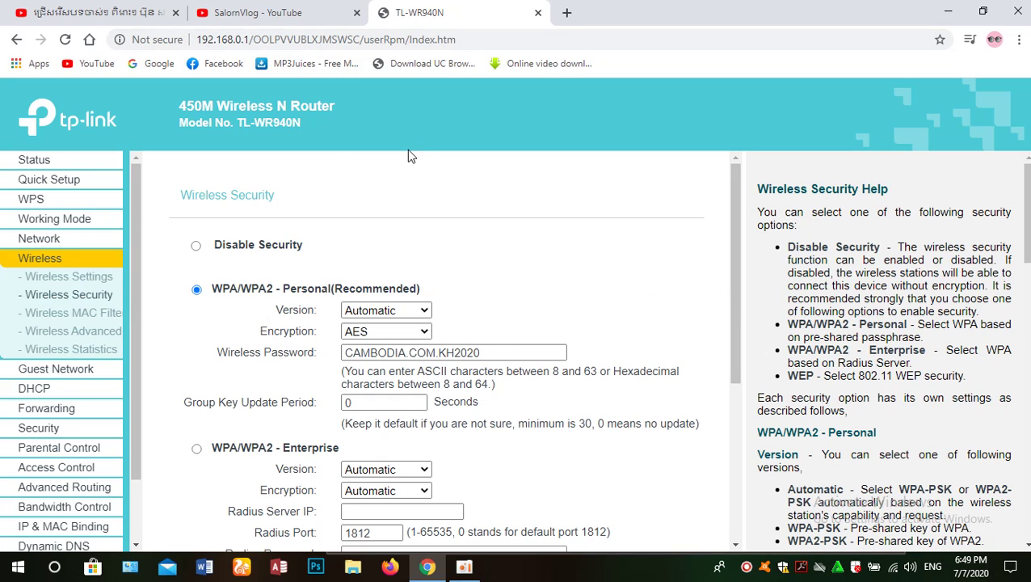
click(268, 11)
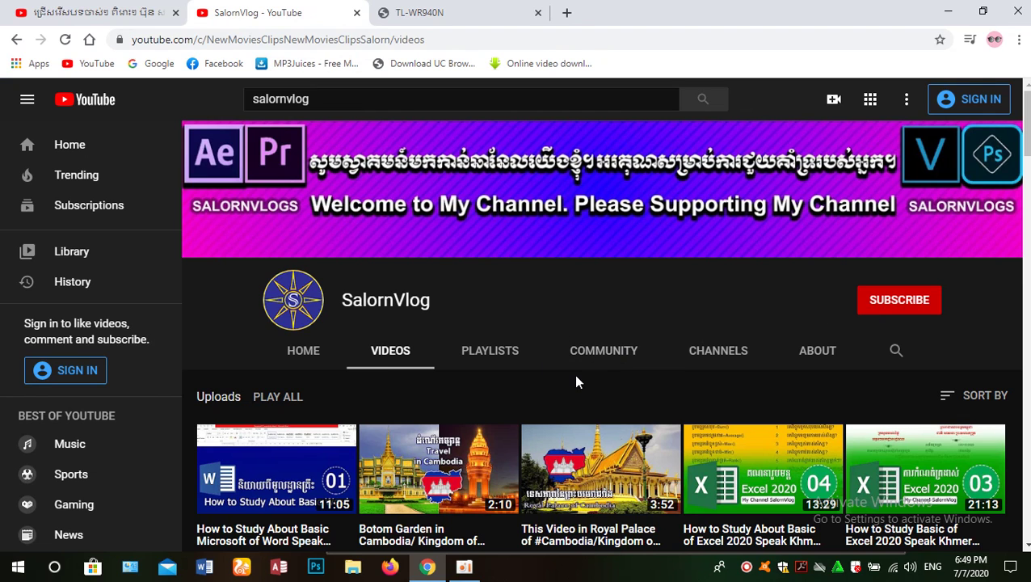
click(430, 9)
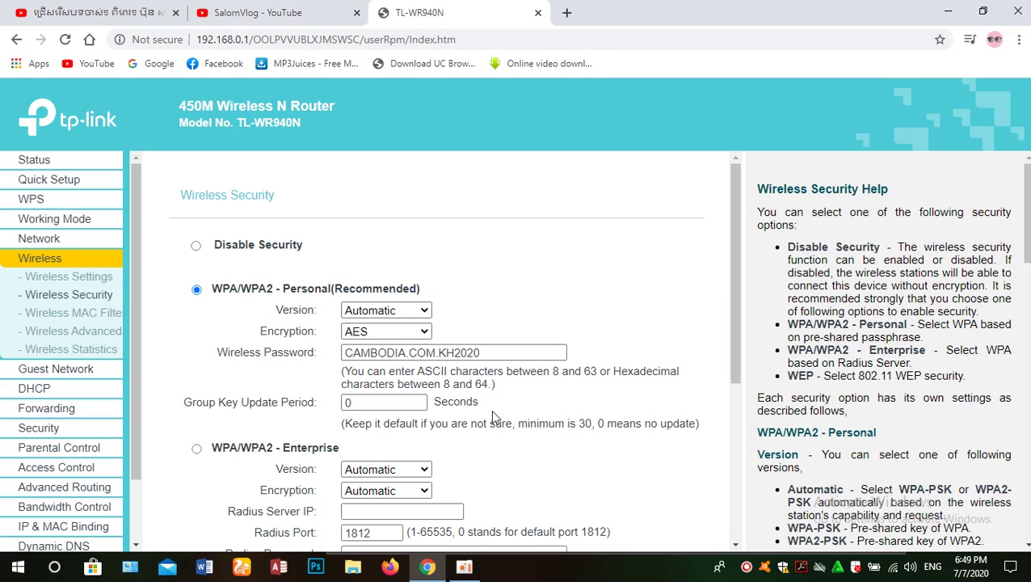
click(464, 567)
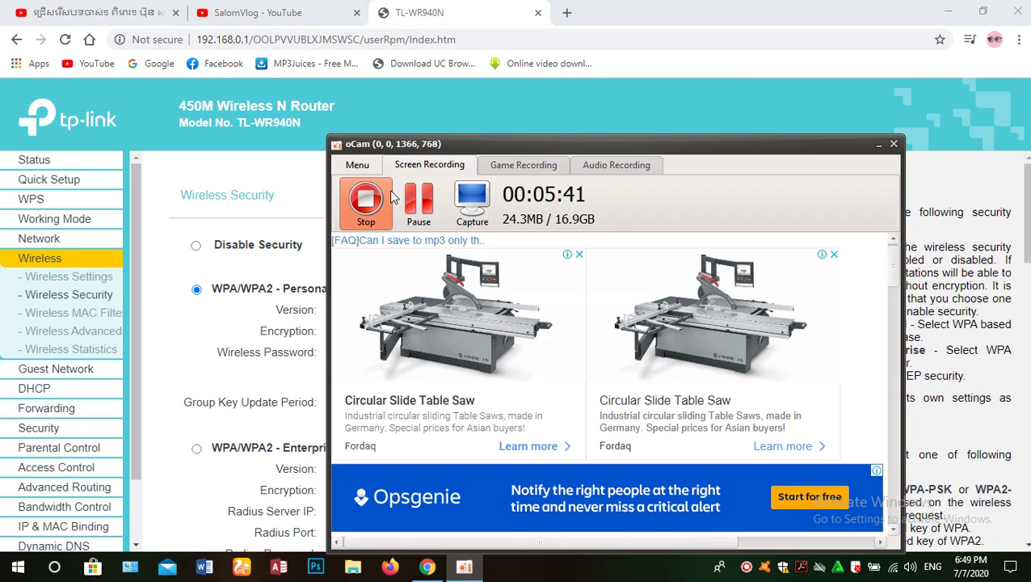